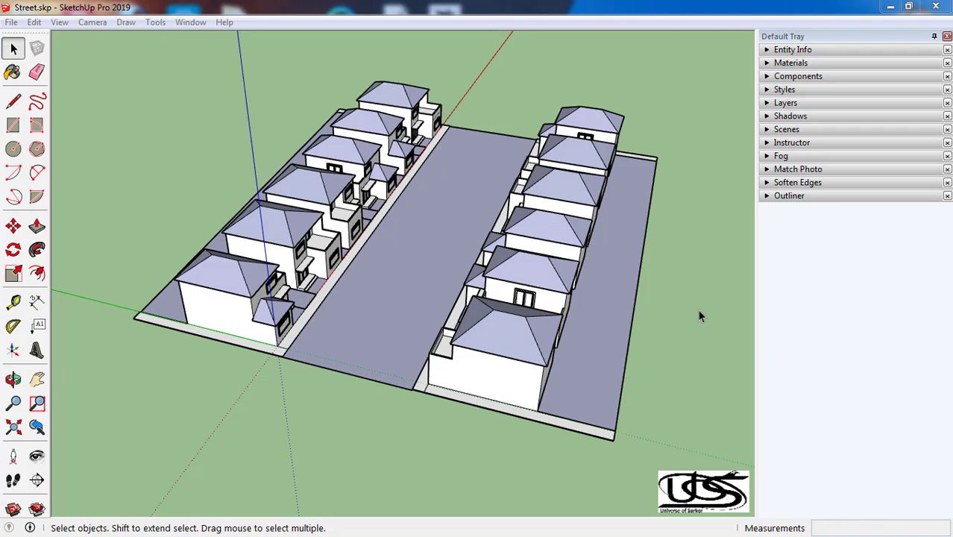
# Expand the Fog panel and switch on View > Fog so the street looks hazy.
pyautogui.click(767, 156)
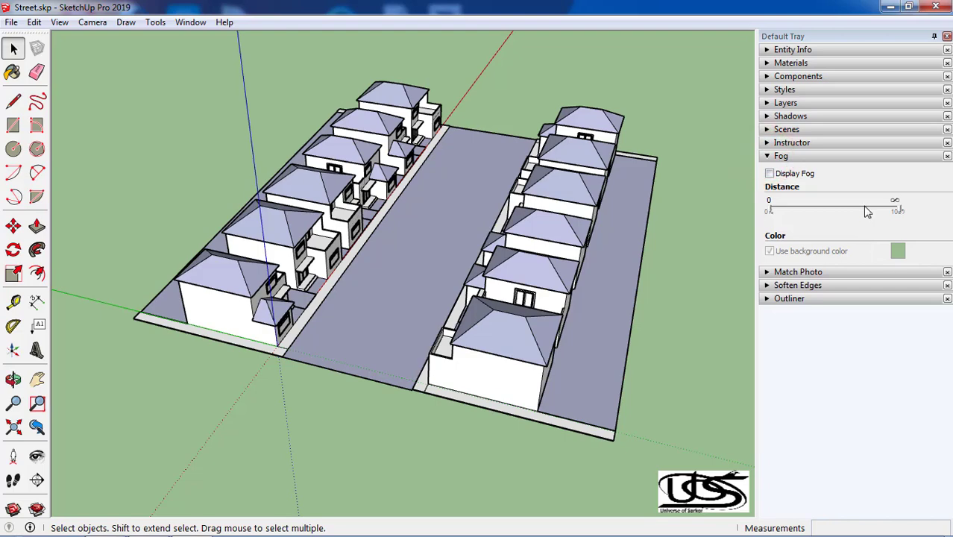
pyautogui.click(200, 22)
pyautogui.moveTo(217, 38)
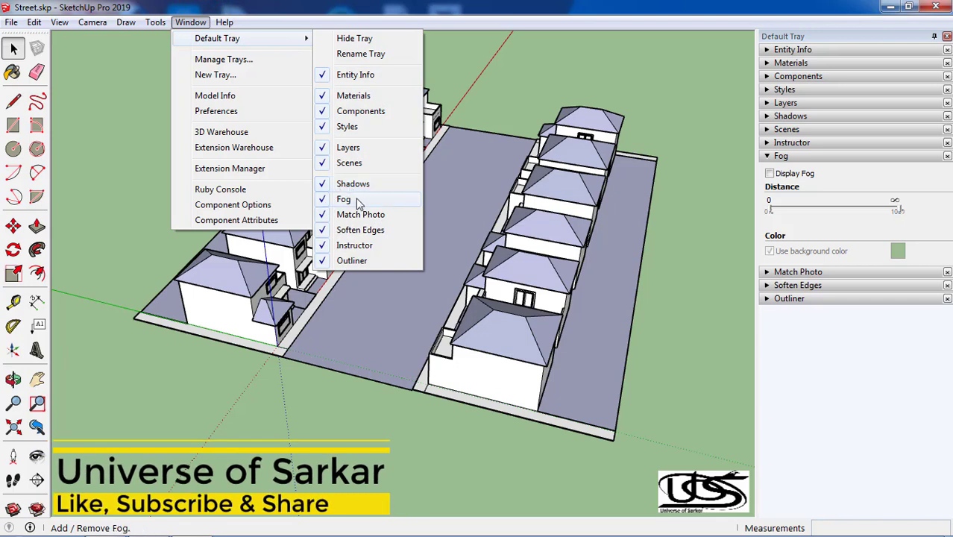
pyautogui.click(561, 16)
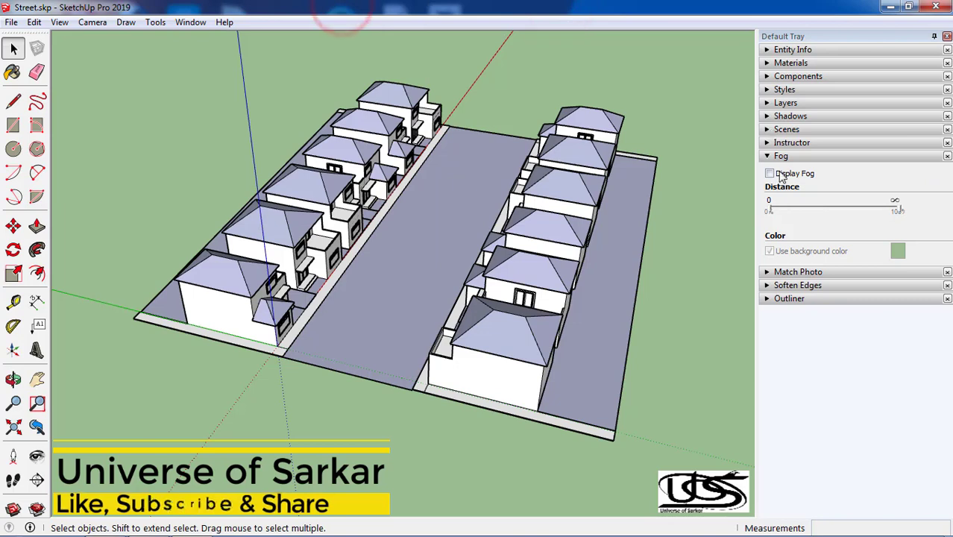
pyautogui.click(63, 24)
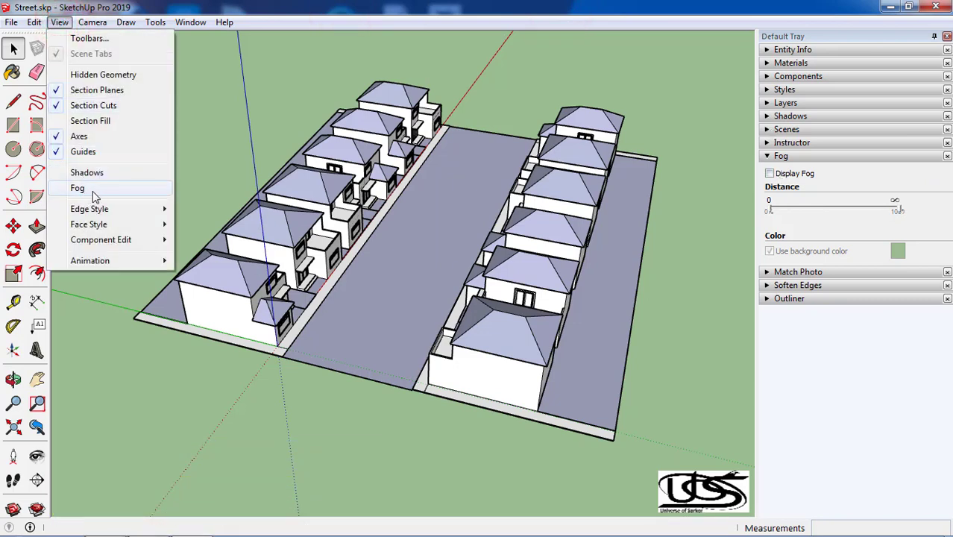
pyautogui.click(92, 191)
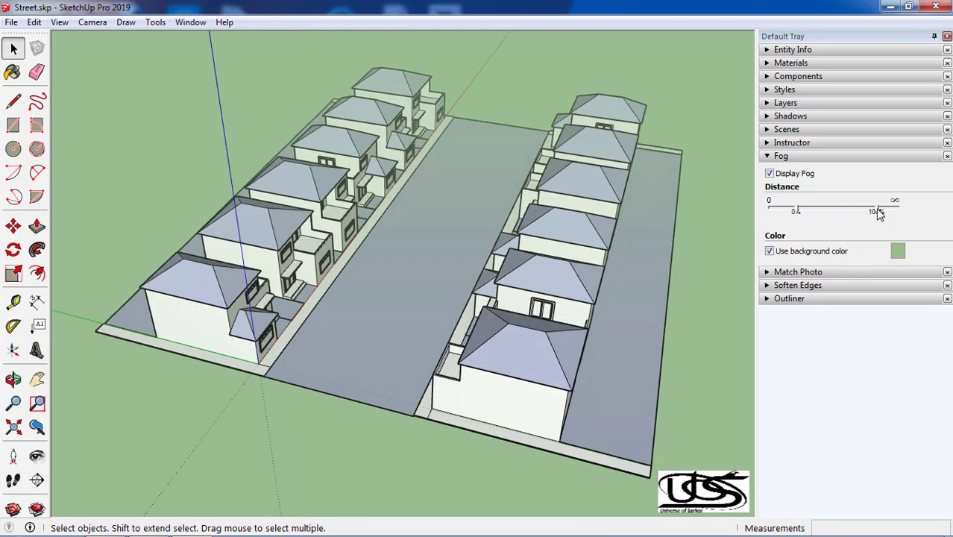
# Narrow the fog Distance range toward the far end so distant houses fade.
pyautogui.moveTo(874, 212); pyautogui.dragTo(858, 213)
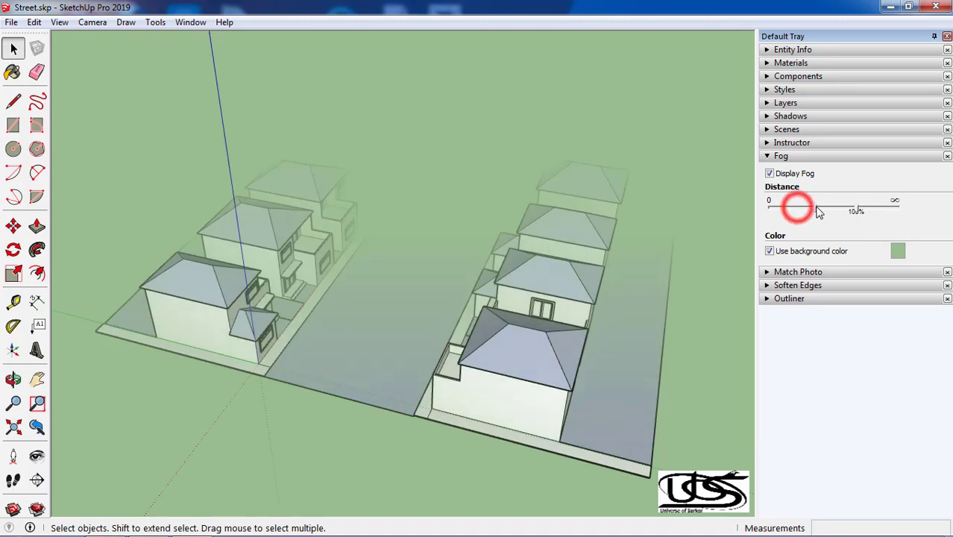
pyautogui.moveTo(796, 212); pyautogui.dragTo(825, 212)
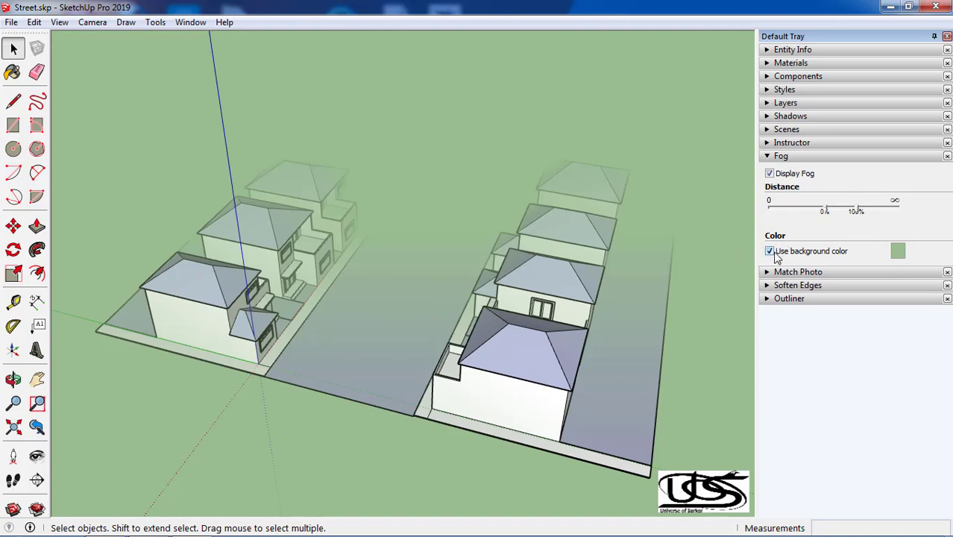
# Turn off Use background color and give the fog a blue color.
pyautogui.click(898, 253)
pyautogui.click(800, 254)
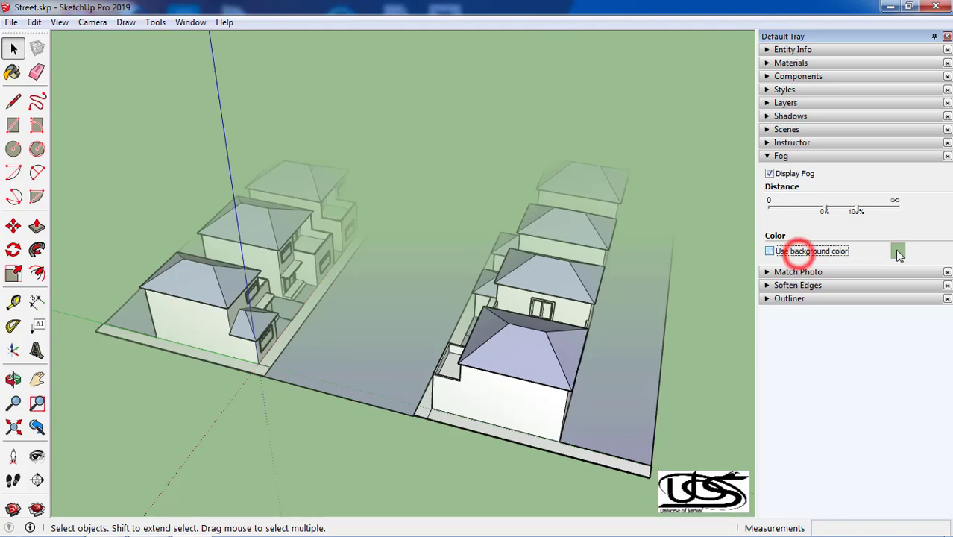
pyautogui.click(898, 253)
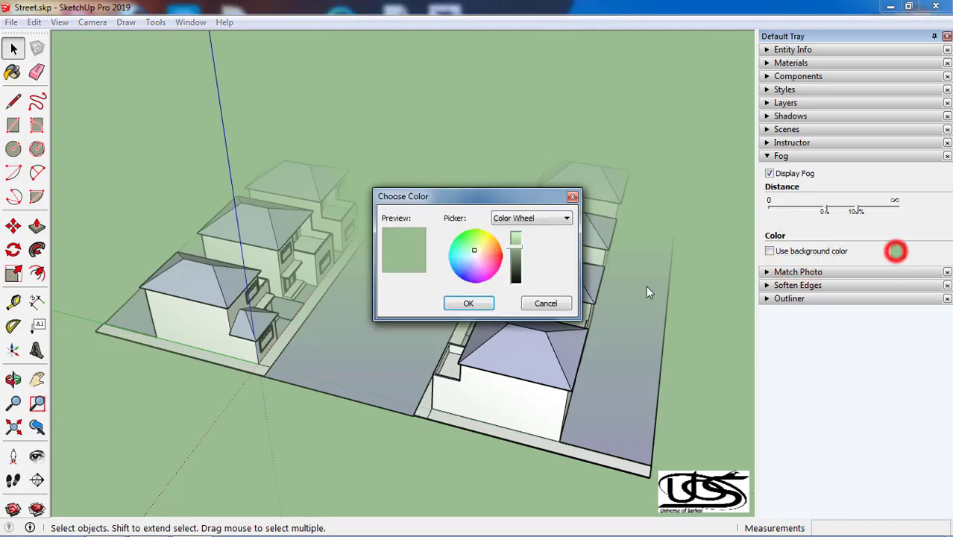
pyautogui.click(464, 277)
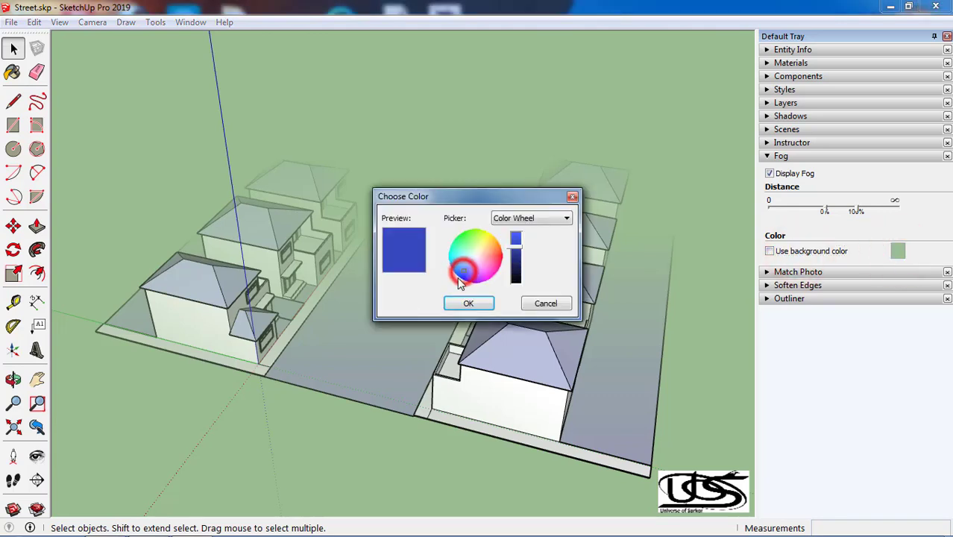
pyautogui.click(465, 303)
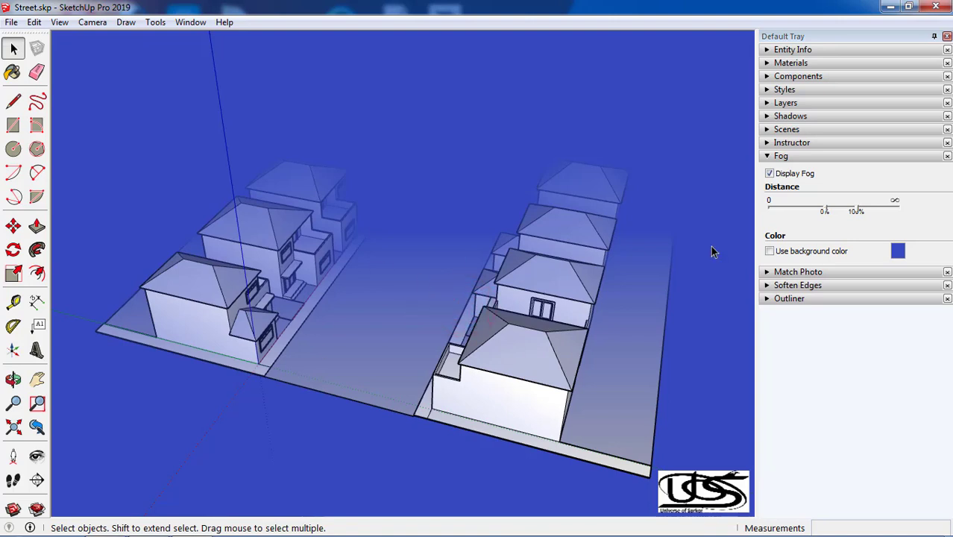
# Change the fog color to red, then make fog follow the background color again.
pyautogui.click(898, 251)
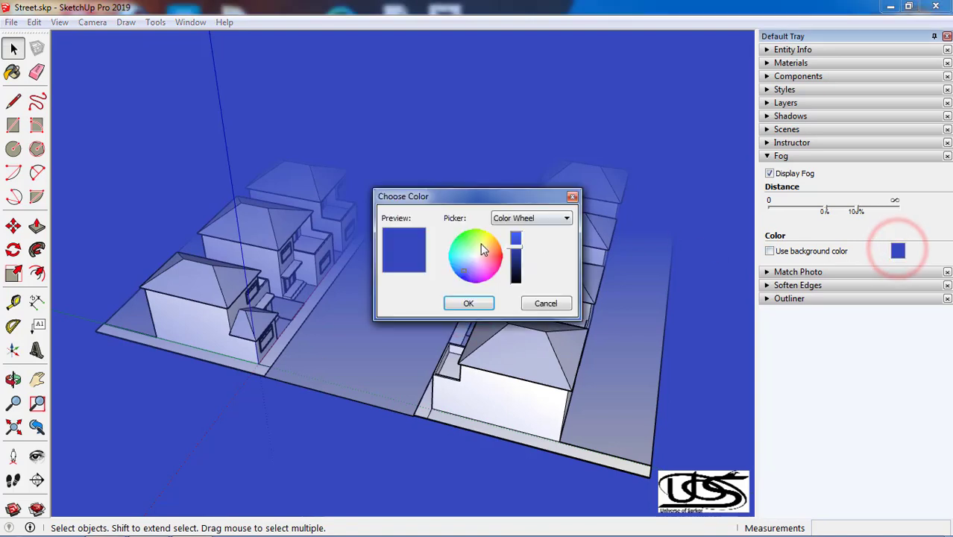
pyautogui.click(497, 257)
pyautogui.click(470, 304)
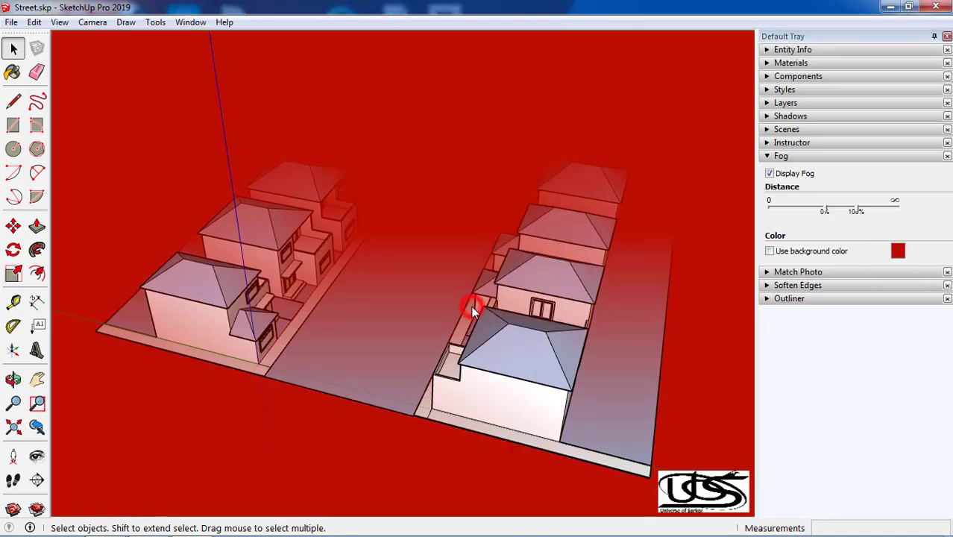
pyautogui.click(770, 251)
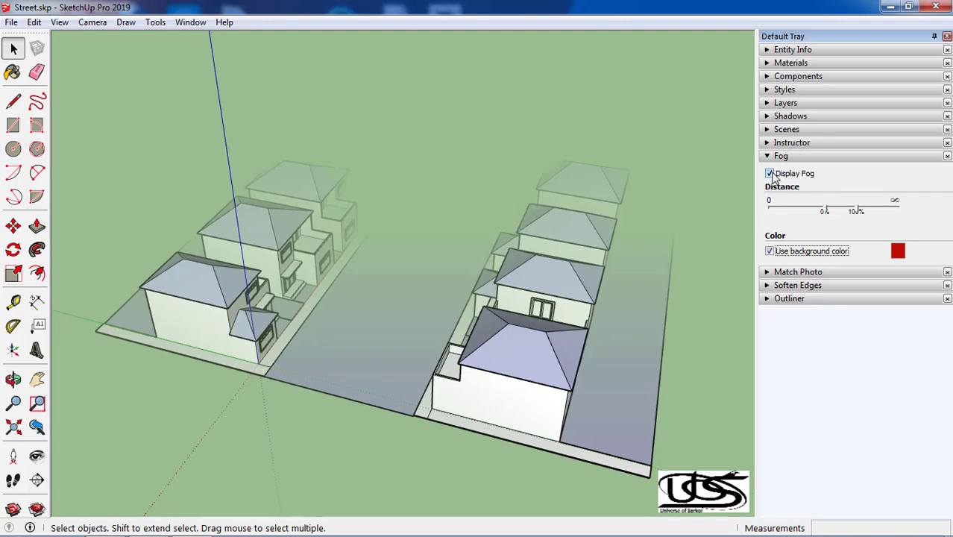
# Turn fog off, orbit the street, and swap the Fog panel for the Shadows panel.
pyautogui.click(770, 173)
pyautogui.moveTo(506, 285)
pyautogui.mouseDown(button='middle')
pyautogui.moveTo(509, 242)
pyautogui.moveTo(722, 160)
pyautogui.mouseUp(button='middle')
pyautogui.click(768, 157)
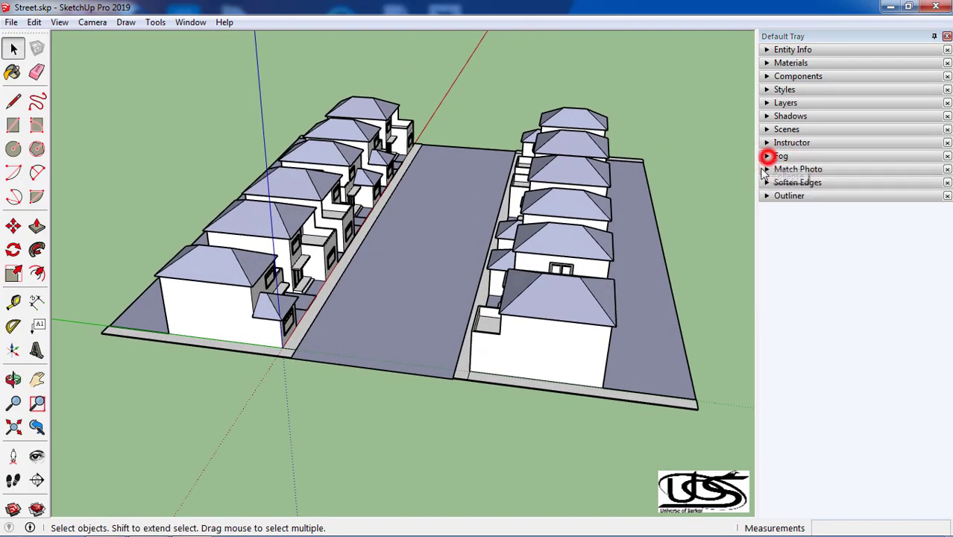
pyautogui.click(768, 117)
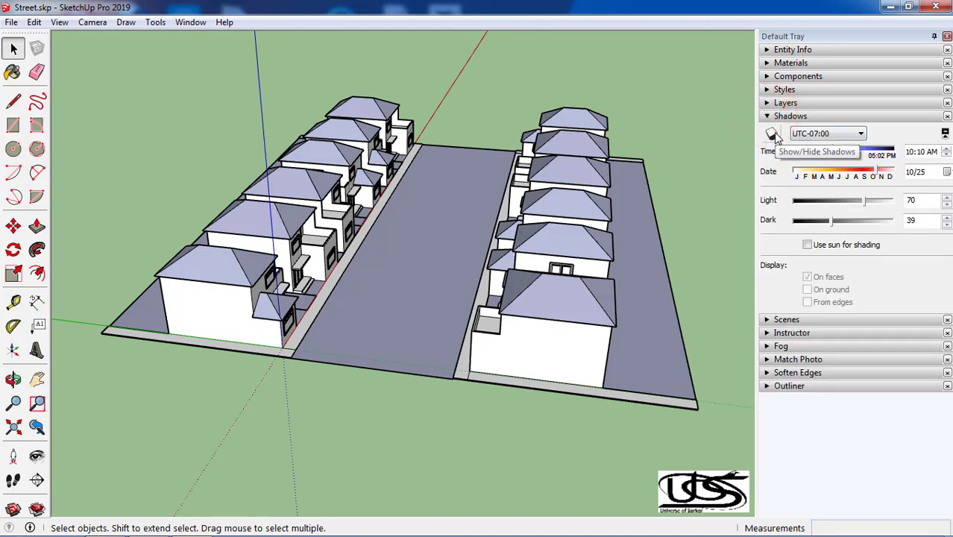
pyautogui.click(59, 22)
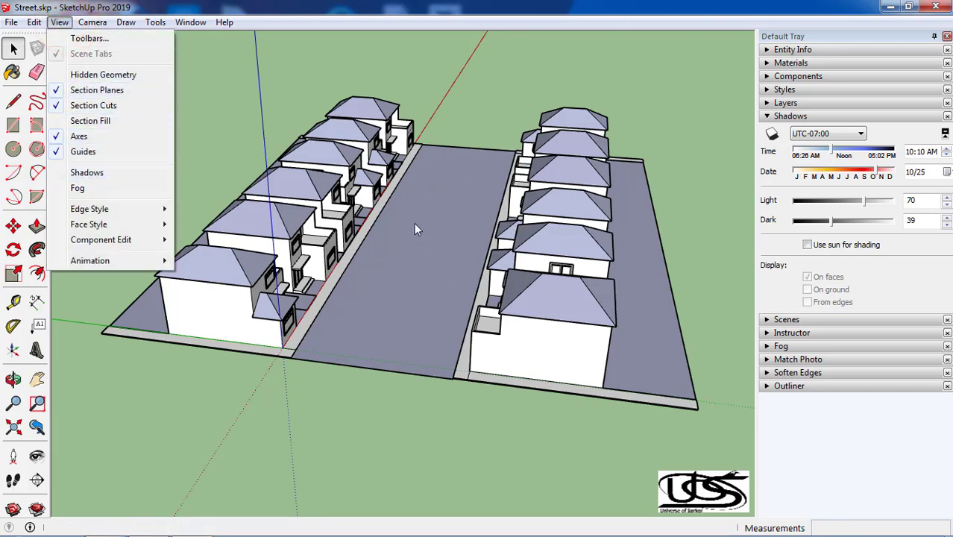
# Enable View > Shadows so the houses cast shadows, orbiting to a steeper view.
pyautogui.click(772, 134)
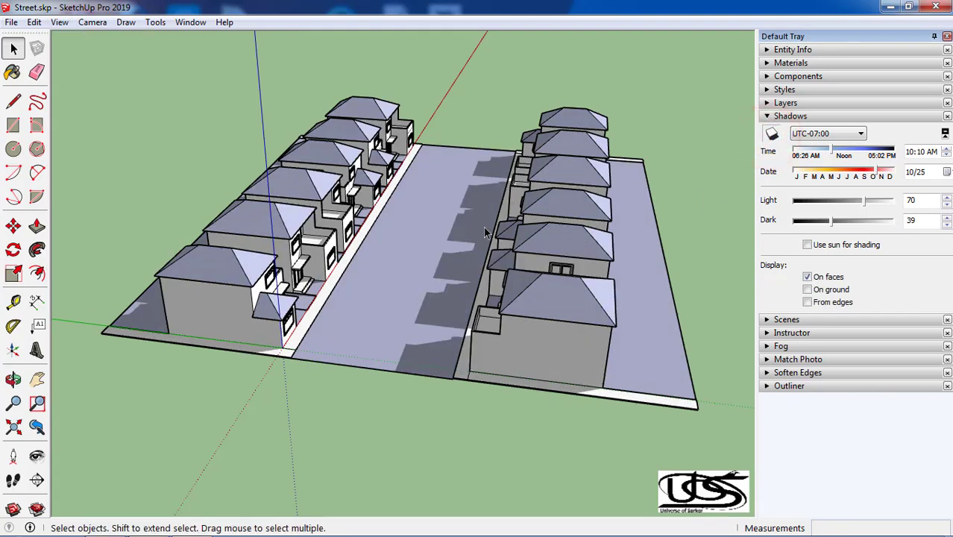
pyautogui.moveTo(485, 232)
pyautogui.mouseDown(button='middle')
pyautogui.moveTo(460, 290)
pyautogui.moveTo(533, 230)
pyautogui.mouseUp(button='middle')
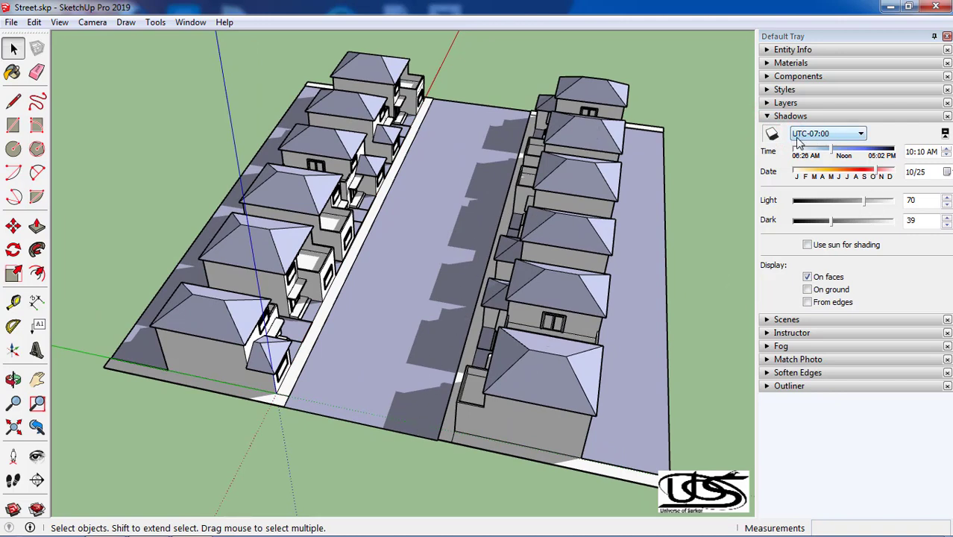
pyautogui.click(844, 135)
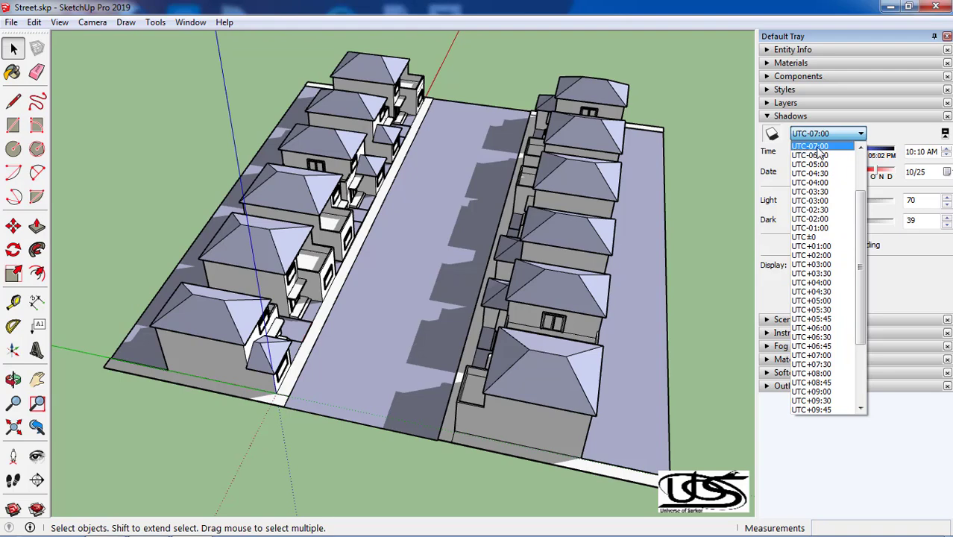
# After trying UTC+03:30 and UTC-05:00, set time zone UTC-04:30 and time 11:05 AM.
pyautogui.click(814, 273)
pyautogui.click(842, 135)
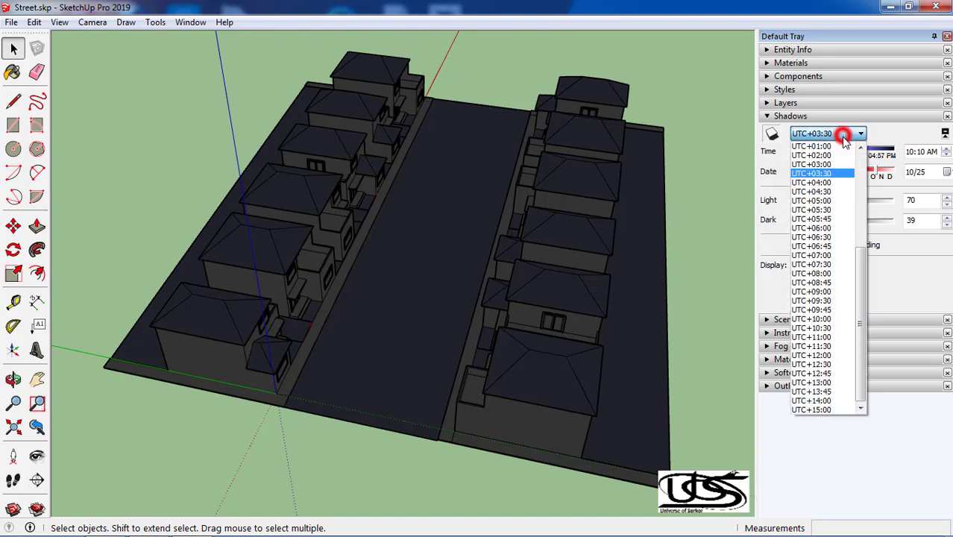
pyautogui.scroll(5, 848, 302)
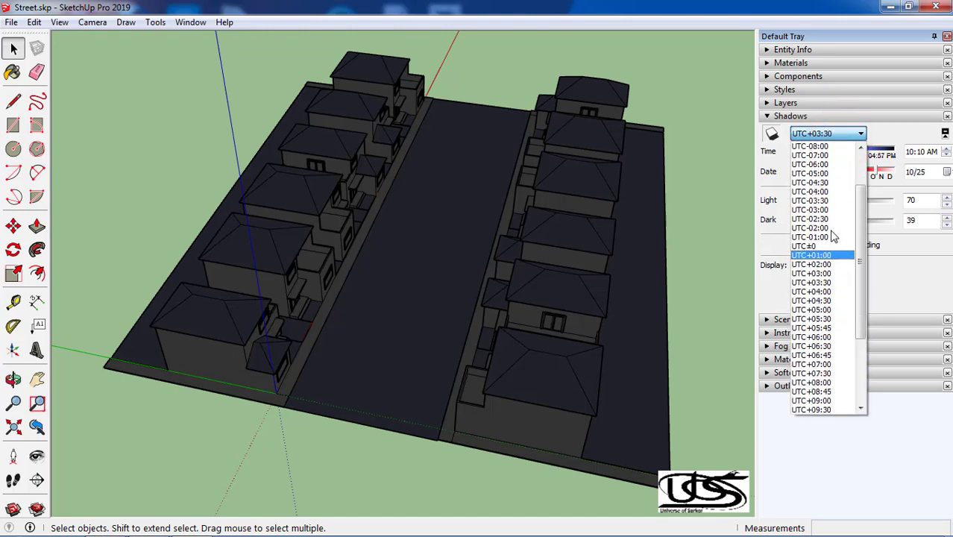
pyautogui.click(817, 172)
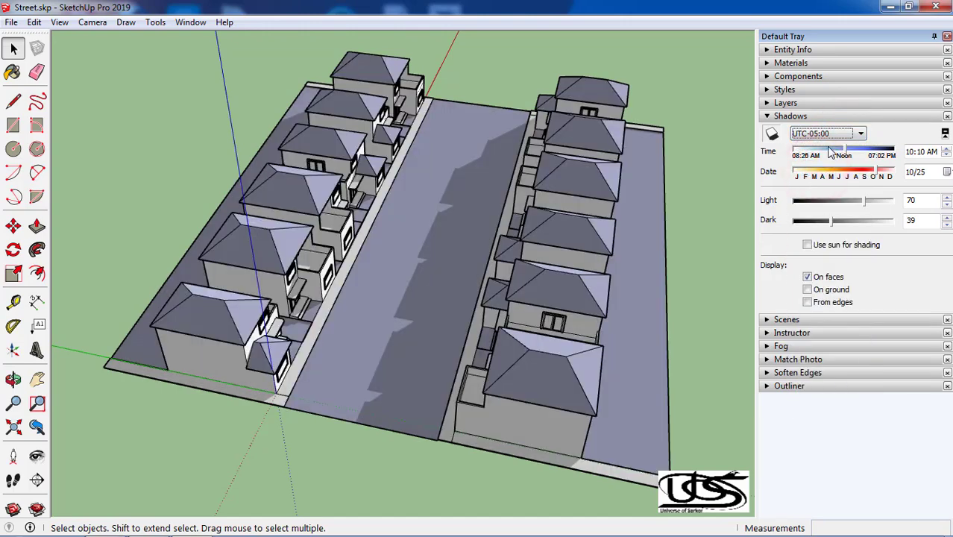
pyautogui.click(859, 133)
pyautogui.scroll(3, 824, 194)
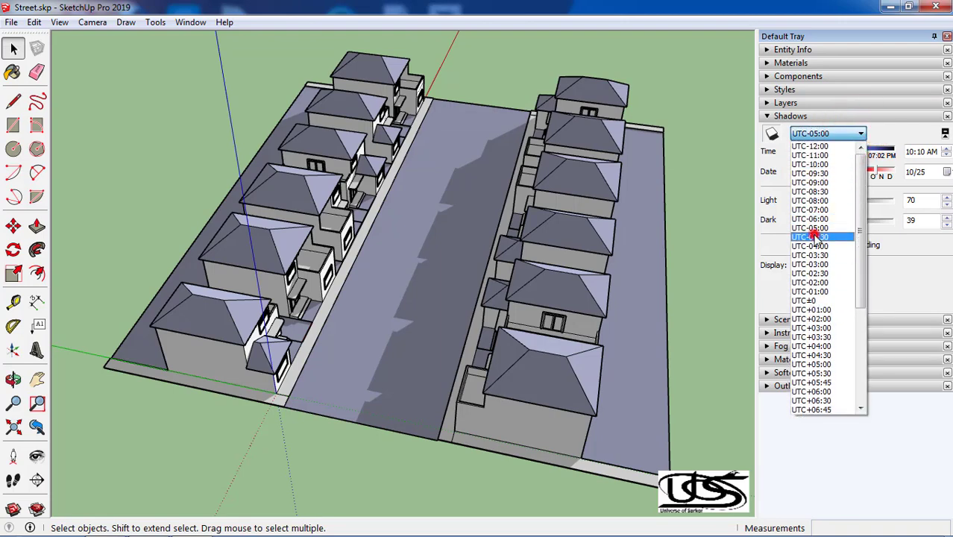
pyautogui.click(817, 237)
pyautogui.click(861, 133)
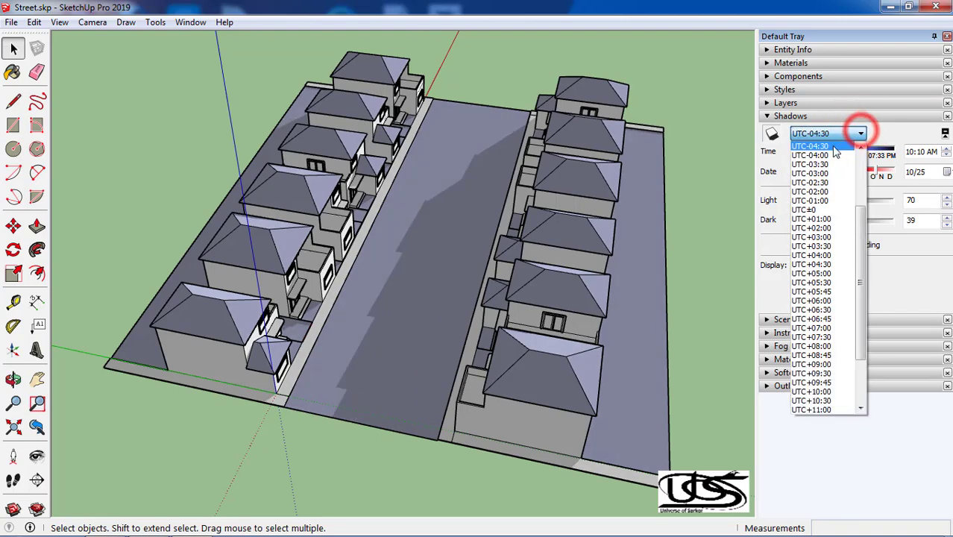
pyautogui.click(861, 134)
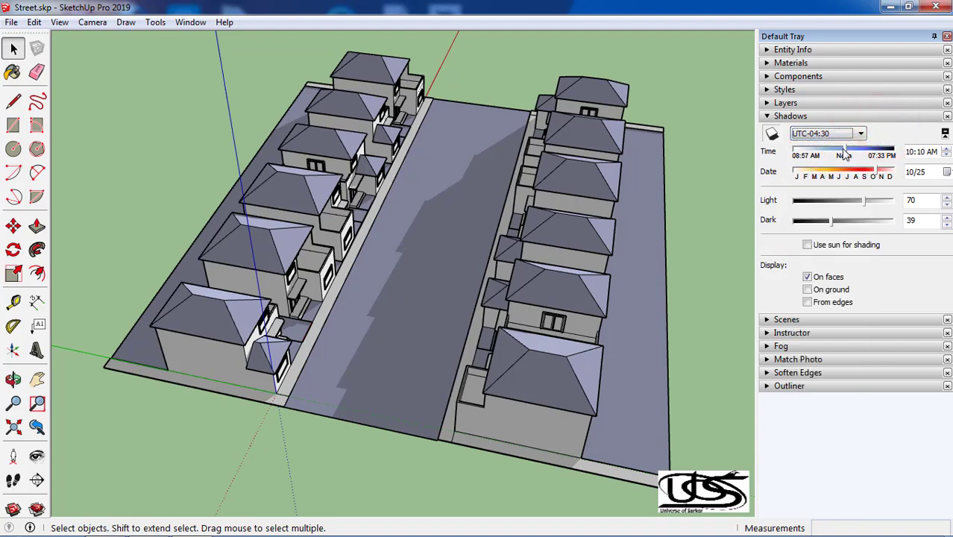
pyautogui.click(843, 154)
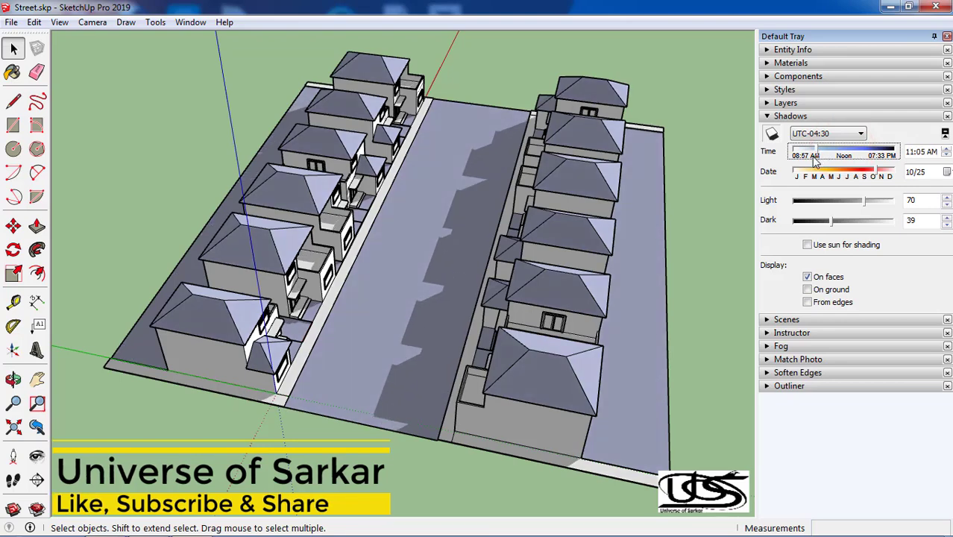
# Move the shadow time to 03:26 PM and the date back to 01/25.
pyautogui.moveTo(815, 160)
pyautogui.mouseDown()
pyautogui.moveTo(794, 172)
pyautogui.moveTo(890, 174)
pyautogui.moveTo(820, 179)
pyautogui.moveTo(862, 176)
pyautogui.mouseUp()
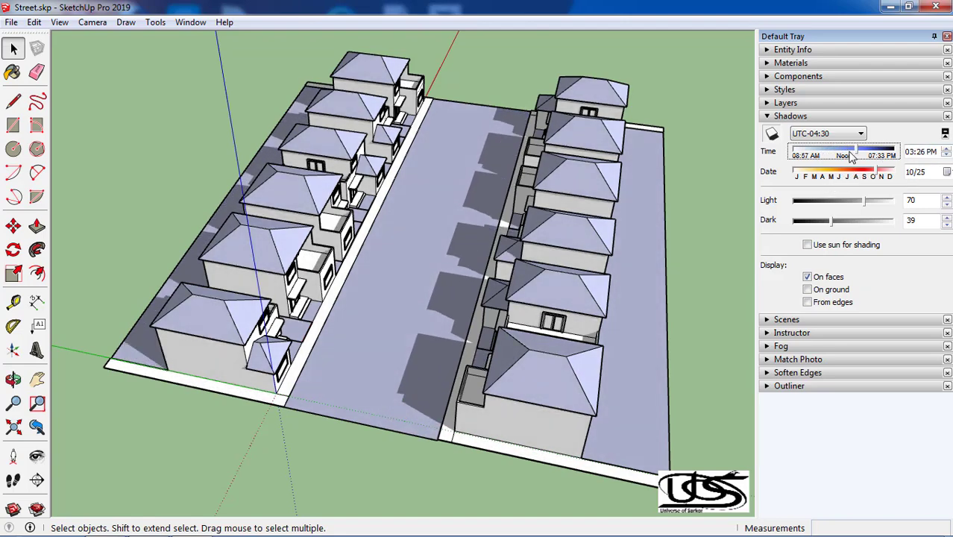
pyautogui.moveTo(858, 155); pyautogui.dragTo(858, 154)
pyautogui.moveTo(887, 172); pyautogui.dragTo(797, 178)
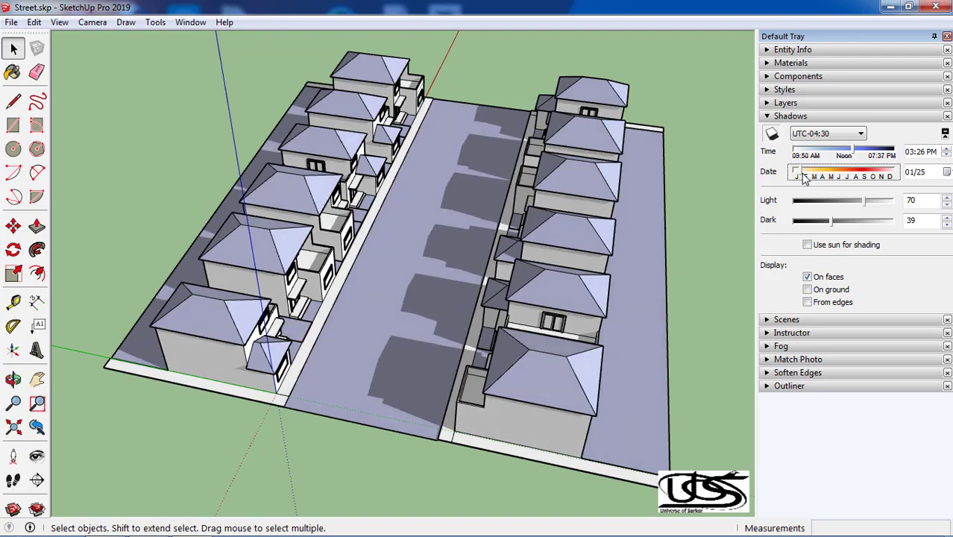
# Set shadows to 09/28 at 02:43 PM with Light 75 and Dark 43.
pyautogui.moveTo(796, 178)
pyautogui.mouseDown()
pyautogui.moveTo(871, 177)
pyautogui.moveTo(839, 179)
pyautogui.mouseUp()
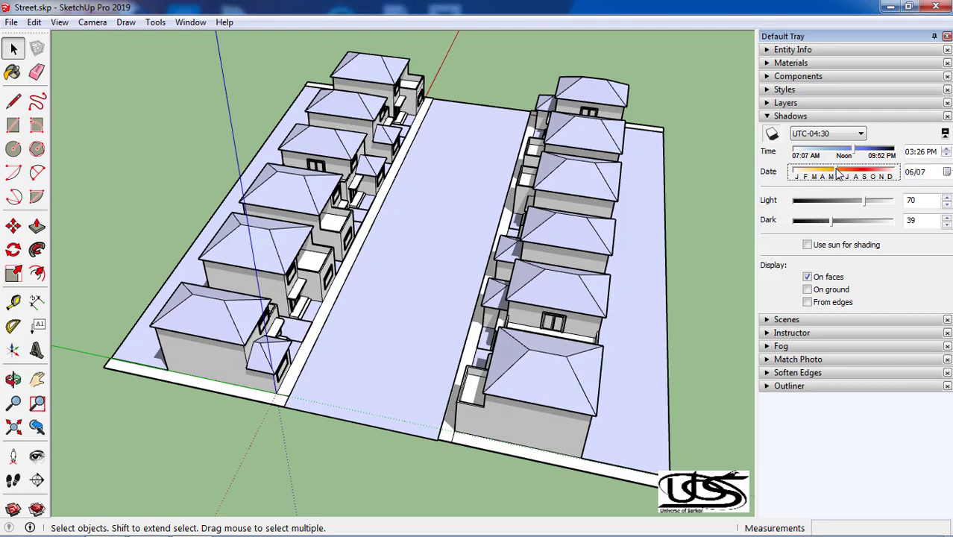
pyautogui.moveTo(839, 173)
pyautogui.mouseDown()
pyautogui.moveTo(863, 182)
pyautogui.moveTo(869, 168)
pyautogui.moveTo(829, 164)
pyautogui.moveTo(850, 167)
pyautogui.mouseUp()
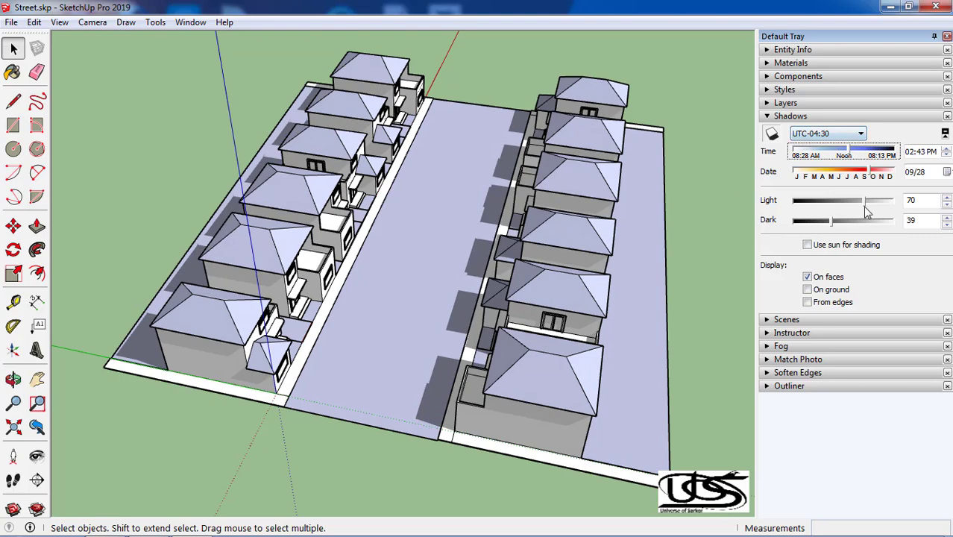
pyautogui.moveTo(863, 201)
pyautogui.mouseDown()
pyautogui.moveTo(847, 203)
pyautogui.moveTo(866, 201)
pyautogui.moveTo(856, 223)
pyautogui.moveTo(805, 225)
pyautogui.moveTo(839, 223)
pyautogui.mouseUp()
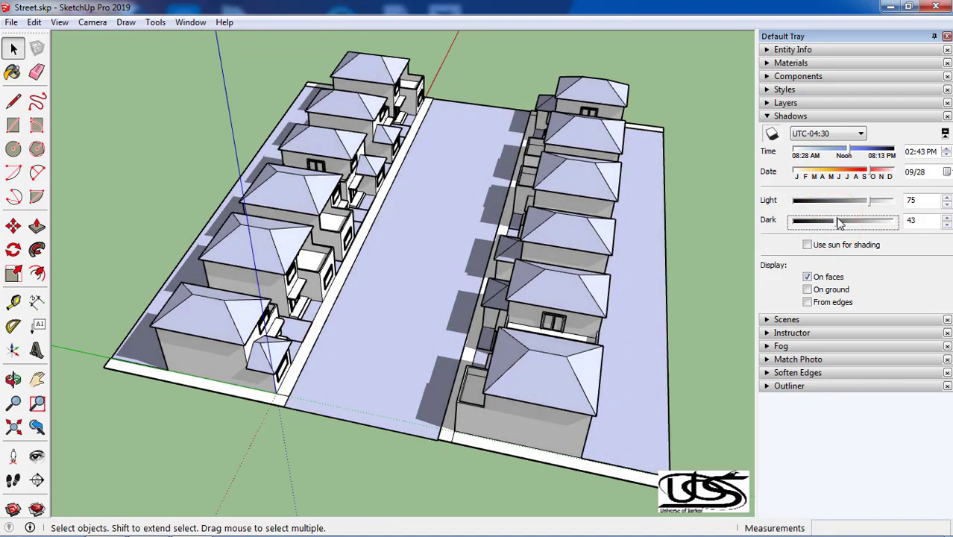
# Toggle Use sun for shading, raise Dark to 50, and shift the date to 11/09.
pyautogui.click(808, 246)
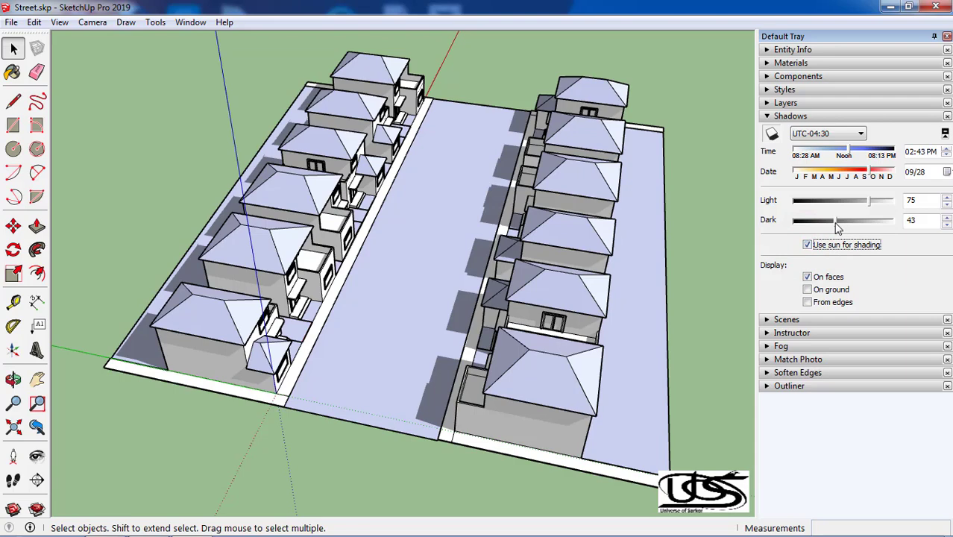
pyautogui.moveTo(835, 221); pyautogui.dragTo(845, 221)
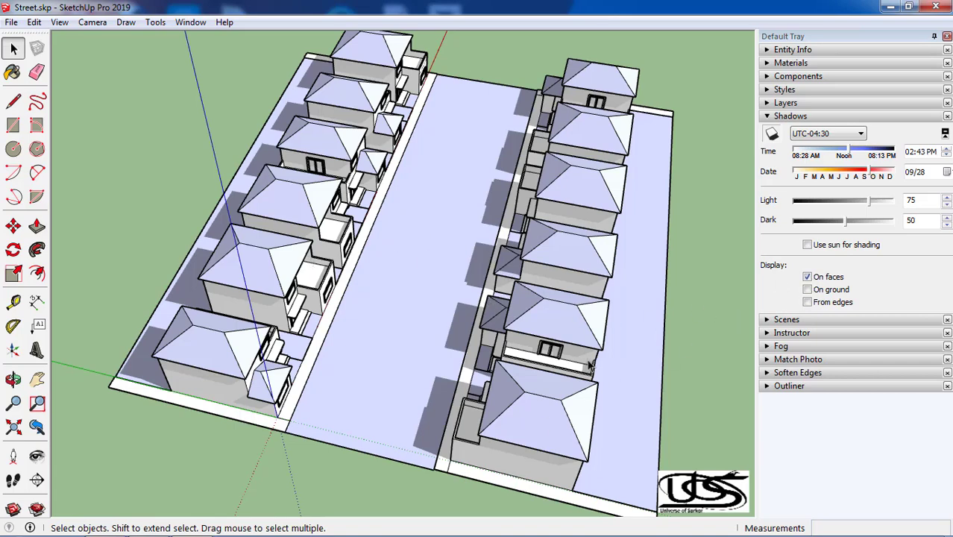
pyautogui.scroll(-1, 556, 352)
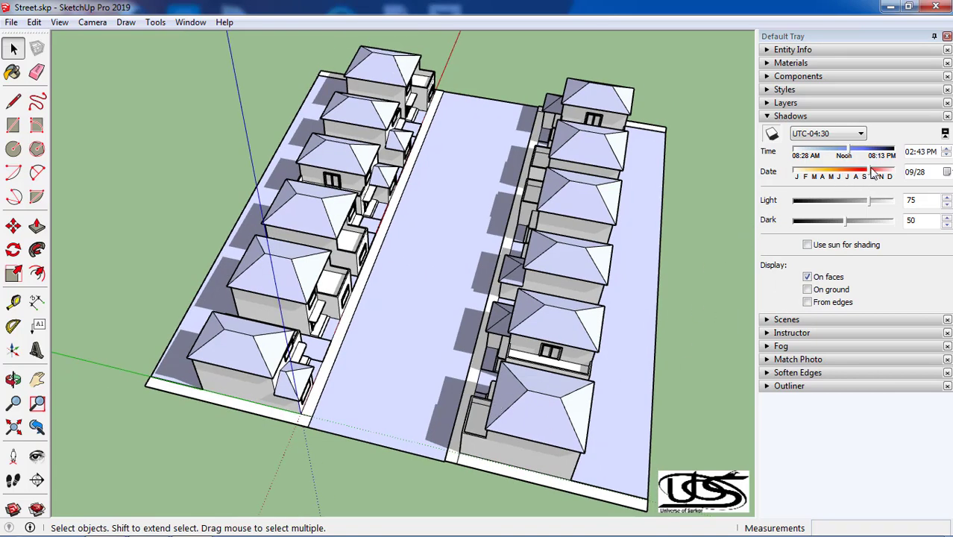
pyautogui.moveTo(866, 176); pyautogui.dragTo(882, 182)
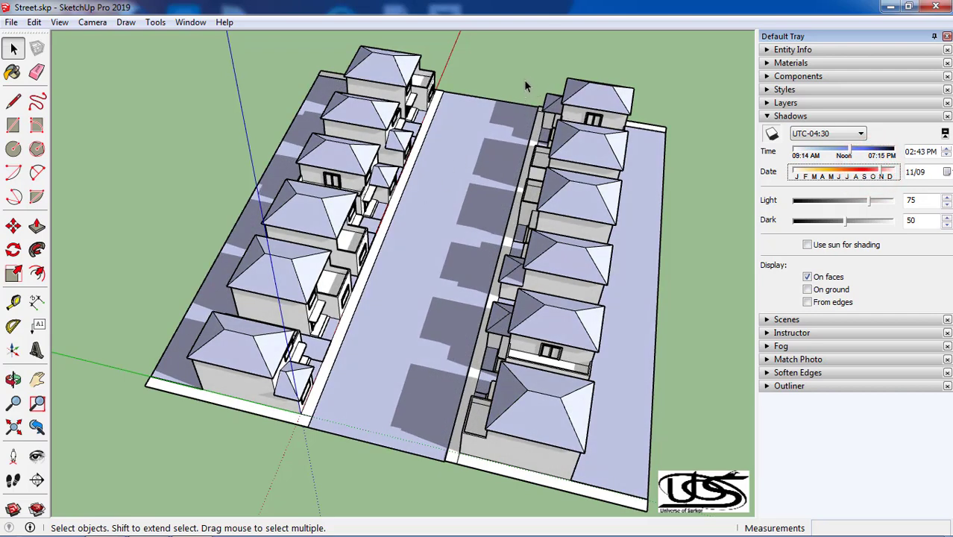
# Try the shadow display toggles, ending with On faces, On ground and From edges all enabled.
pyautogui.click(807, 290)
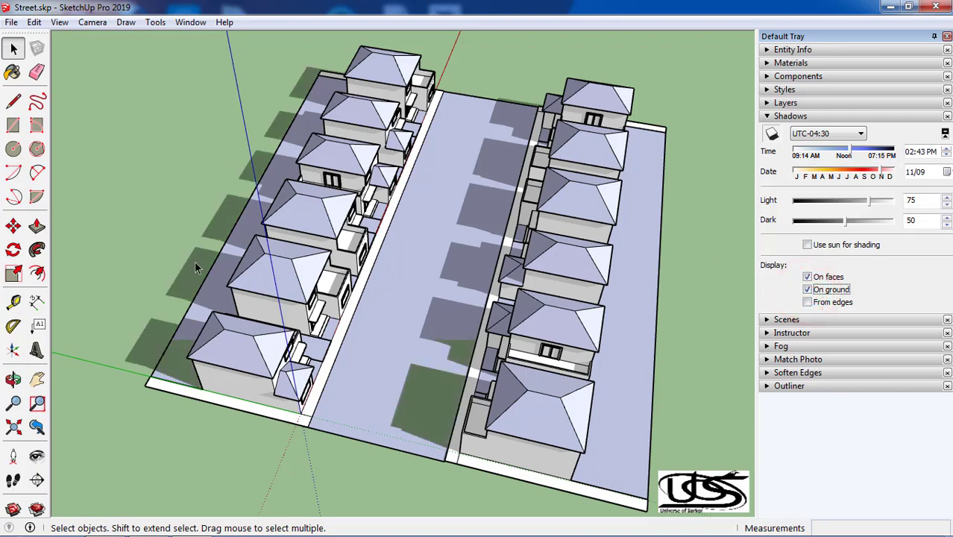
pyautogui.click(807, 276)
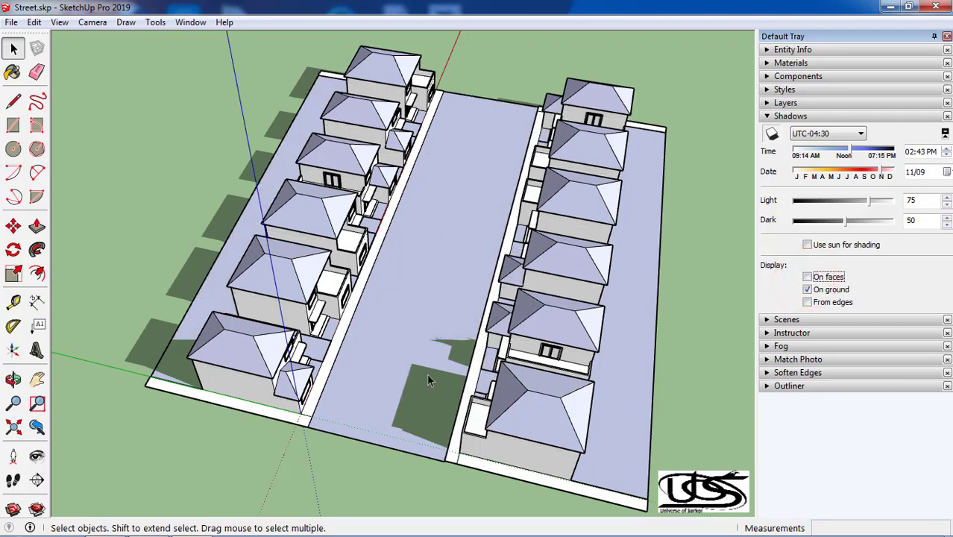
pyautogui.moveTo(279, 277); pyautogui.dragTo(426, 188, button='middle')
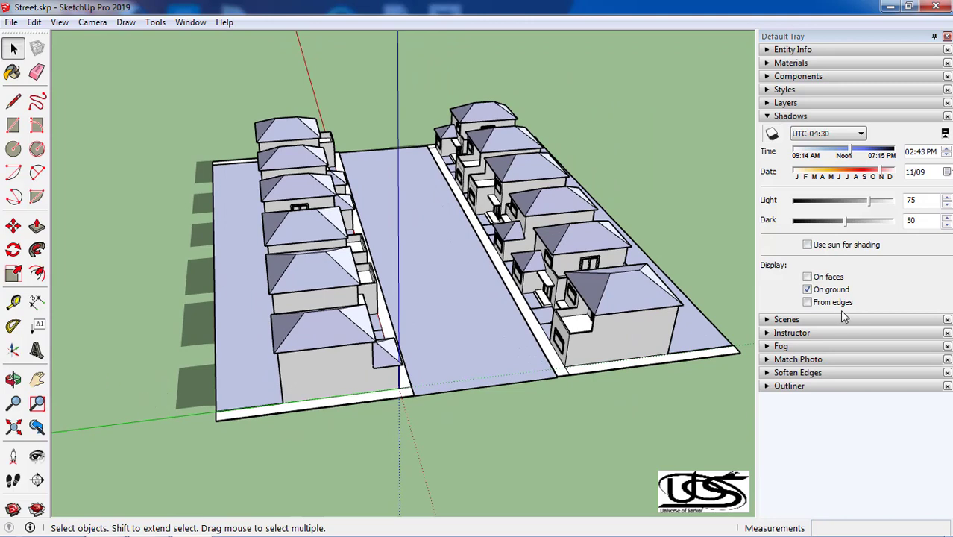
pyautogui.click(807, 277)
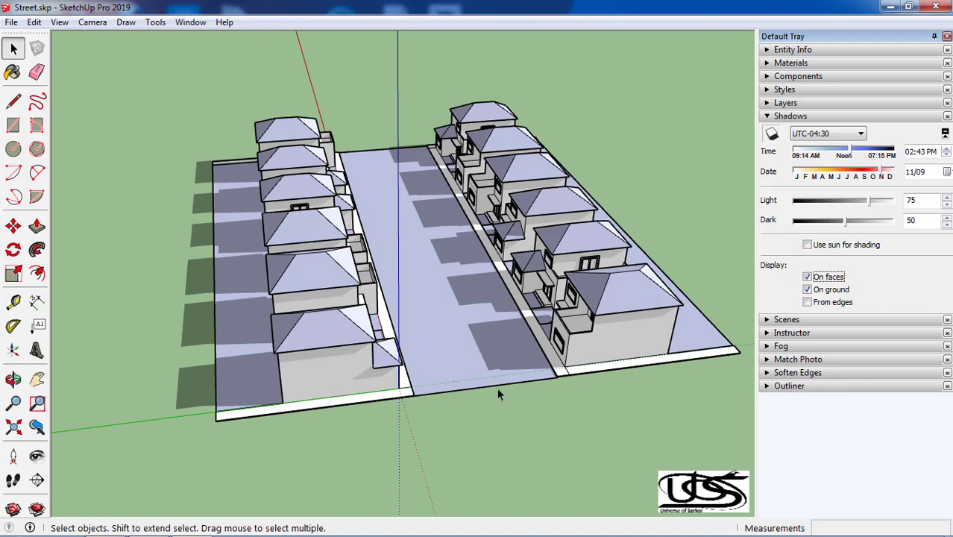
pyautogui.click(808, 289)
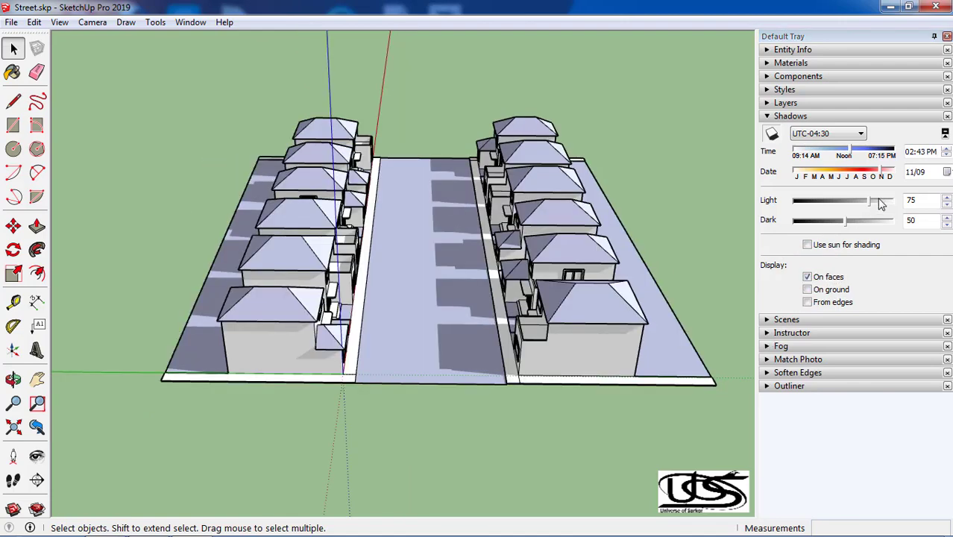
pyautogui.click(809, 302)
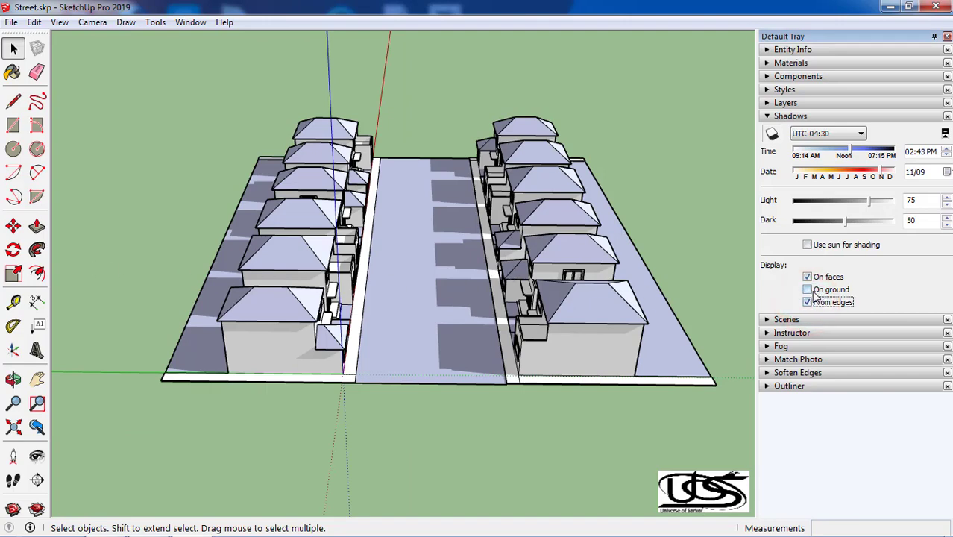
pyautogui.click(807, 289)
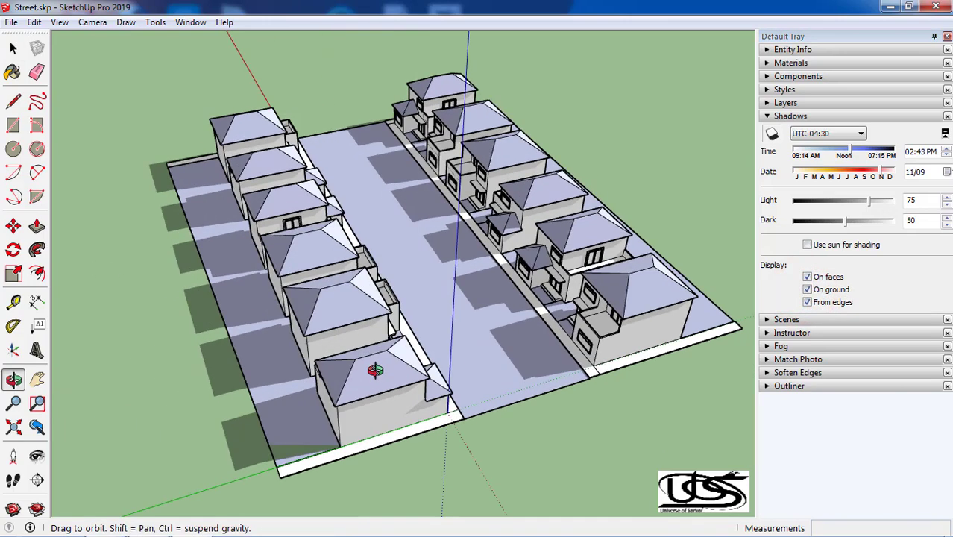
pyautogui.moveTo(237, 324); pyautogui.dragTo(403, 350, button='middle')
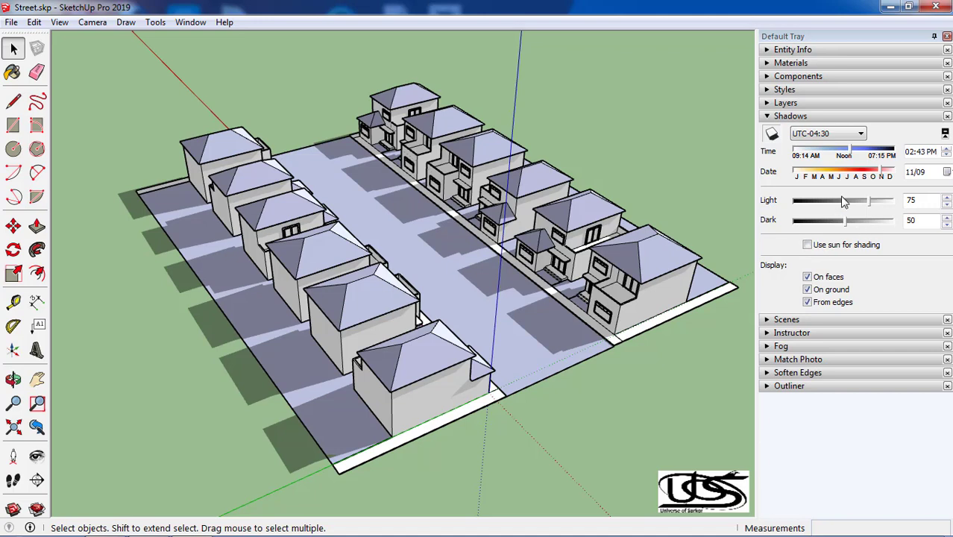
pyautogui.click(945, 134)
pyautogui.click(945, 133)
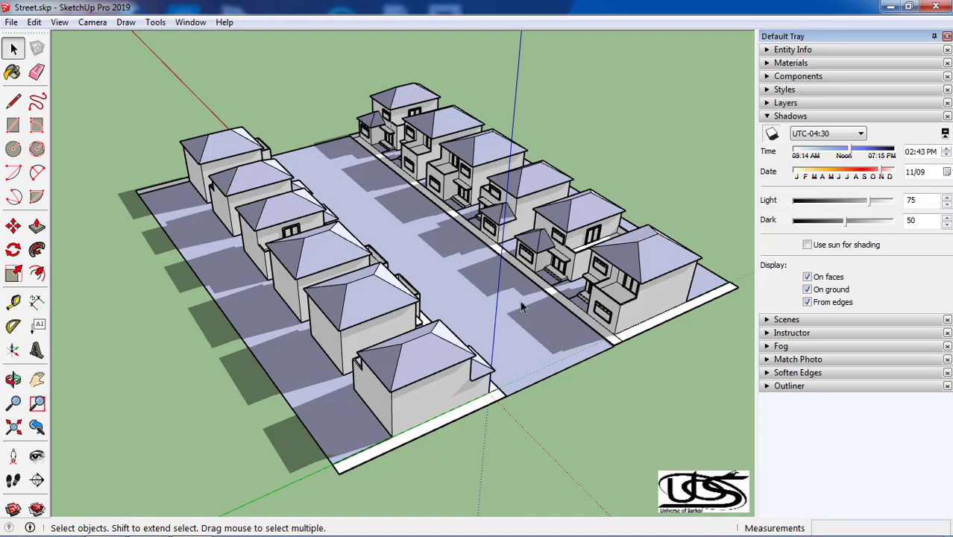
pyautogui.moveTo(520, 303)
pyautogui.mouseDown(button='middle')
pyautogui.moveTo(263, 263)
pyautogui.moveTo(369, 305)
pyautogui.mouseUp(button='middle')
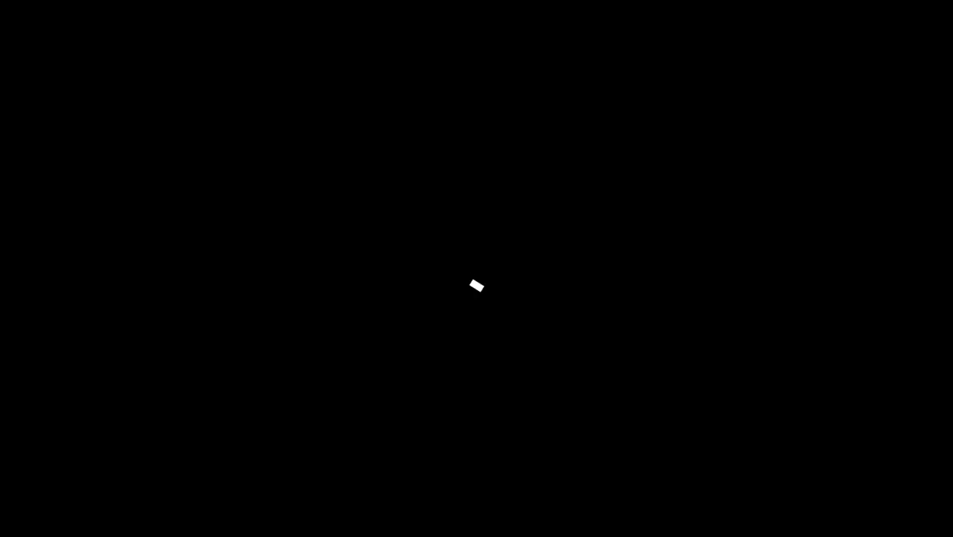